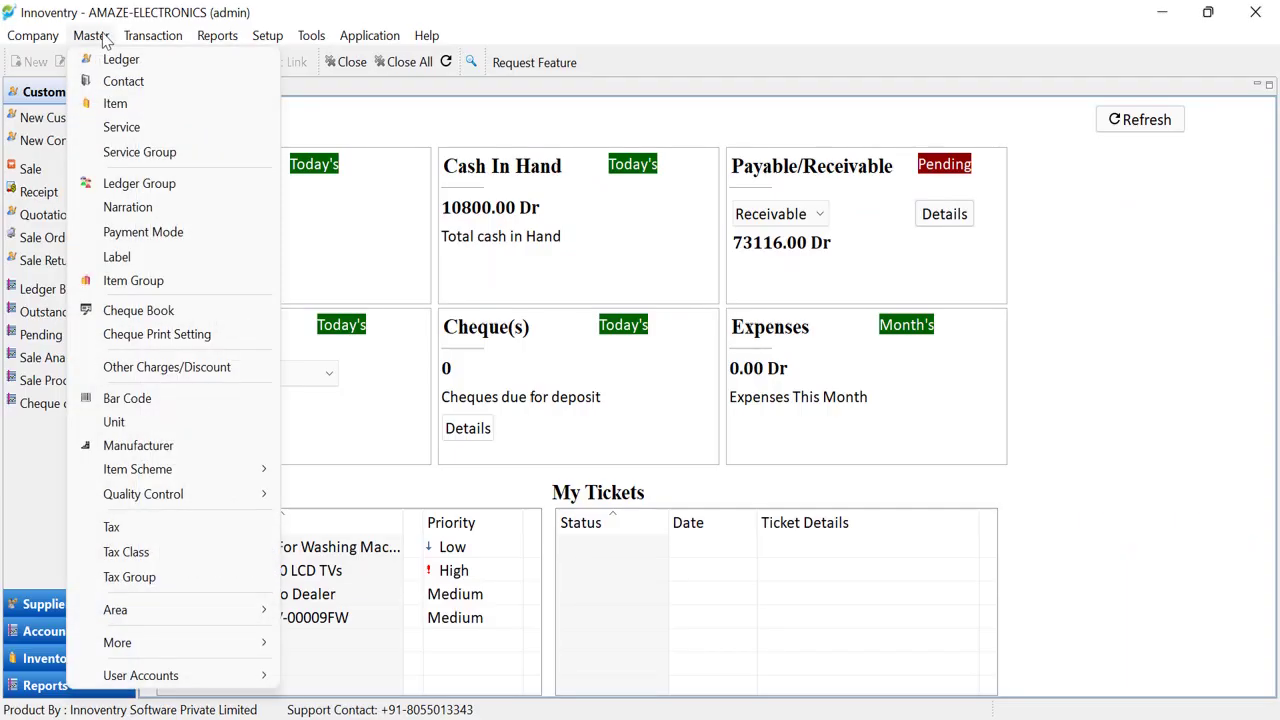
Open the Master > Ledger list showing the 68 AMAZE-ELECTRONICS ledger accounts.
{"action": "left_click", "coordinate": [118, 59]}
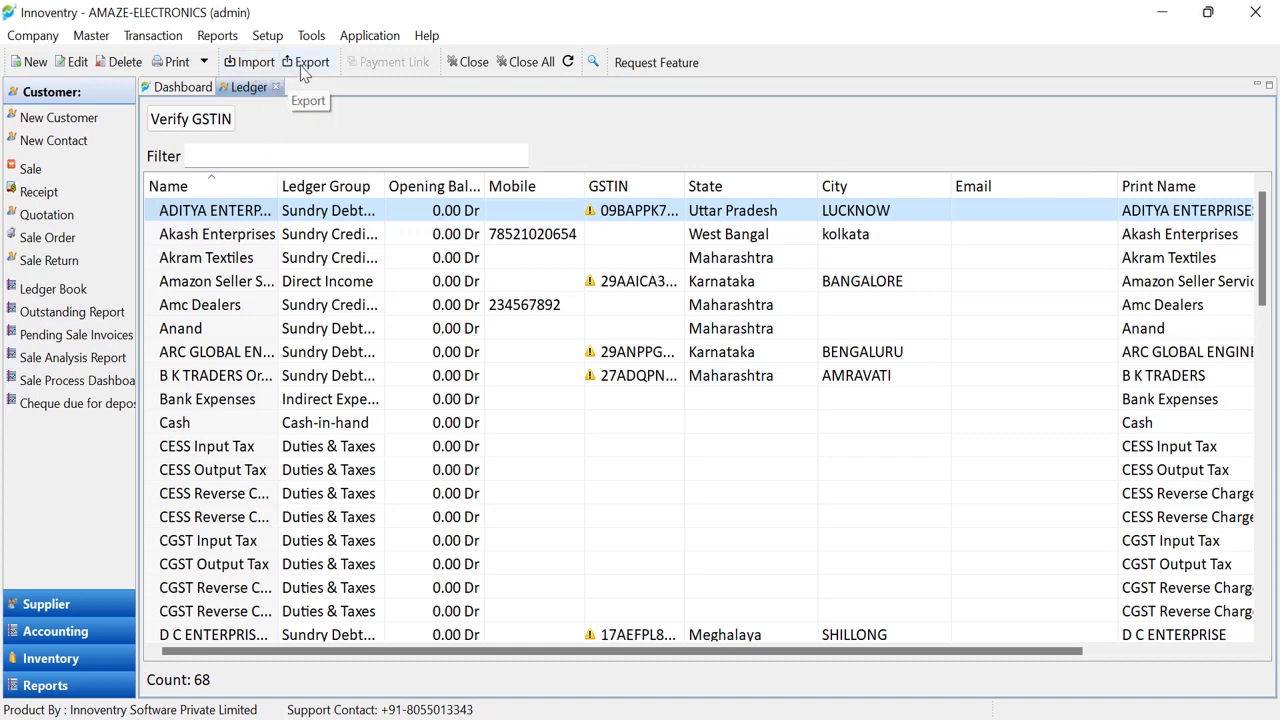
Open the Export Ledger To Excel dialog from Tools > Import/Export.
{"action": "left_click", "coordinate": [311, 36]}
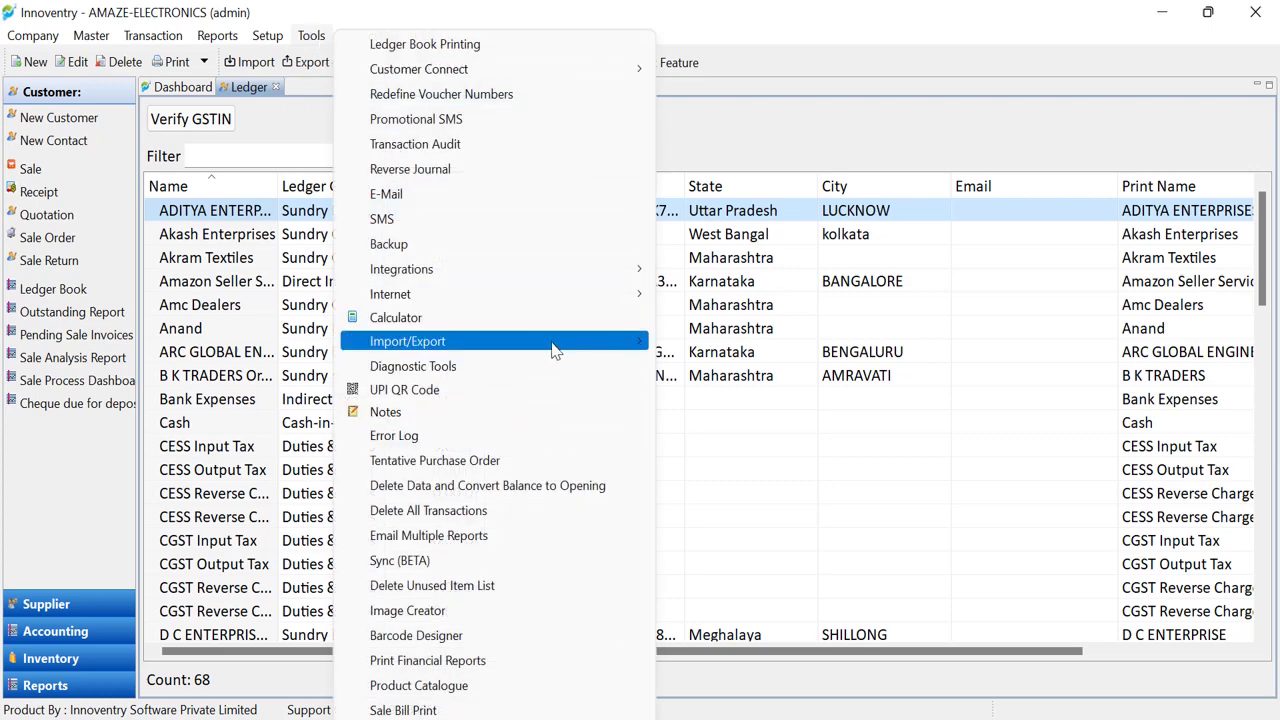
{"action": "mouse_move", "coordinate": [494, 341]}
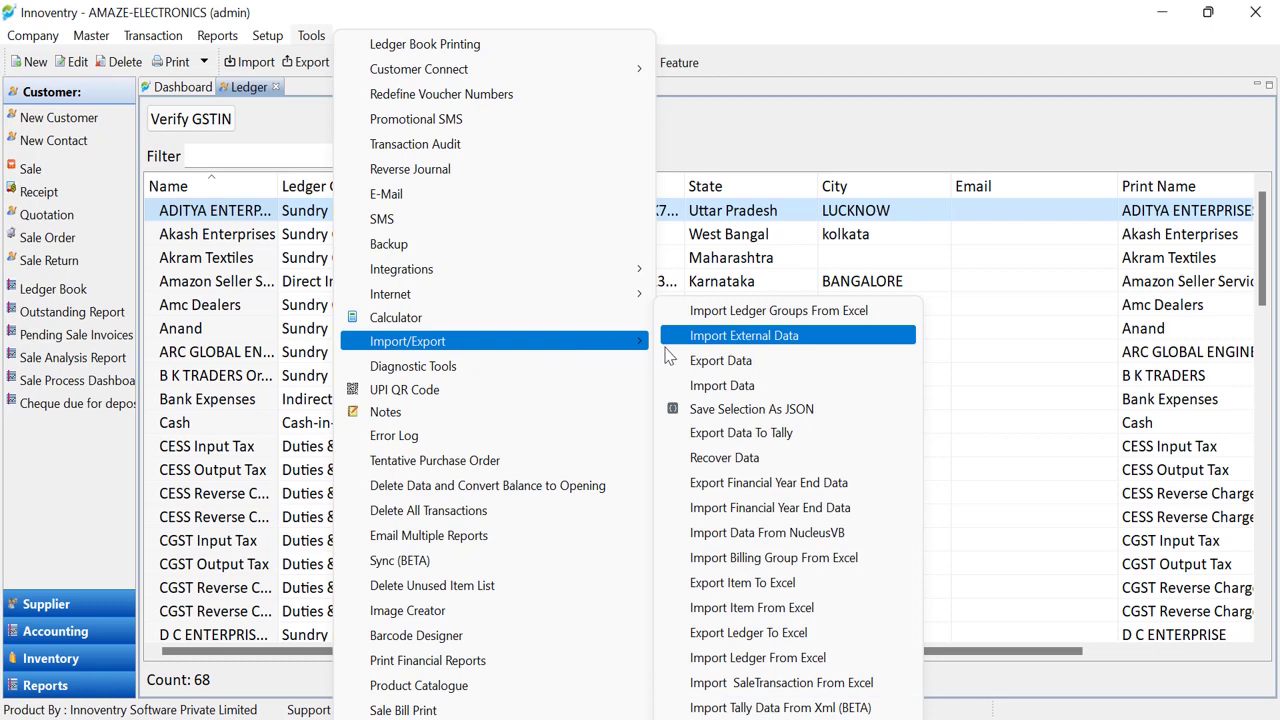
{"action": "left_click", "coordinate": [720, 632]}
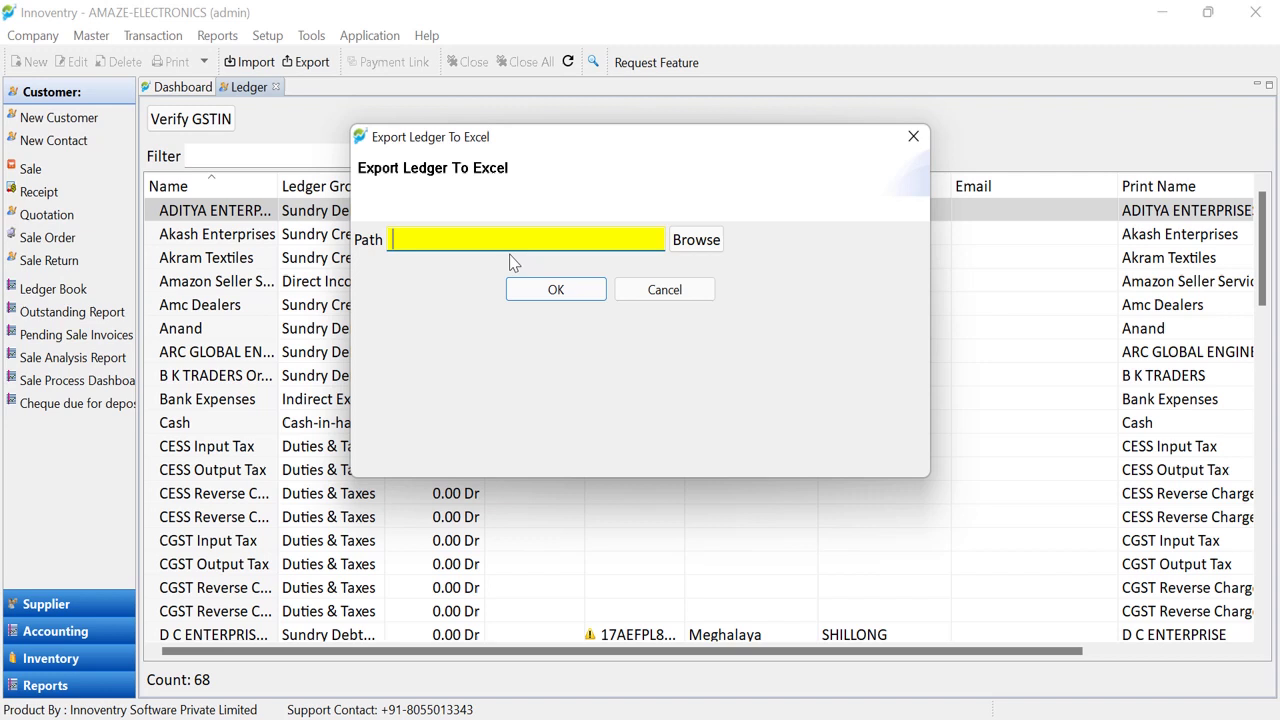
Export the ledgers to an Excel file named LEDGERLIST and acknowledge the success message.
{"action": "left_click", "coordinate": [686, 250]}
{"action": "type", "text": "LEDGERLIST"}
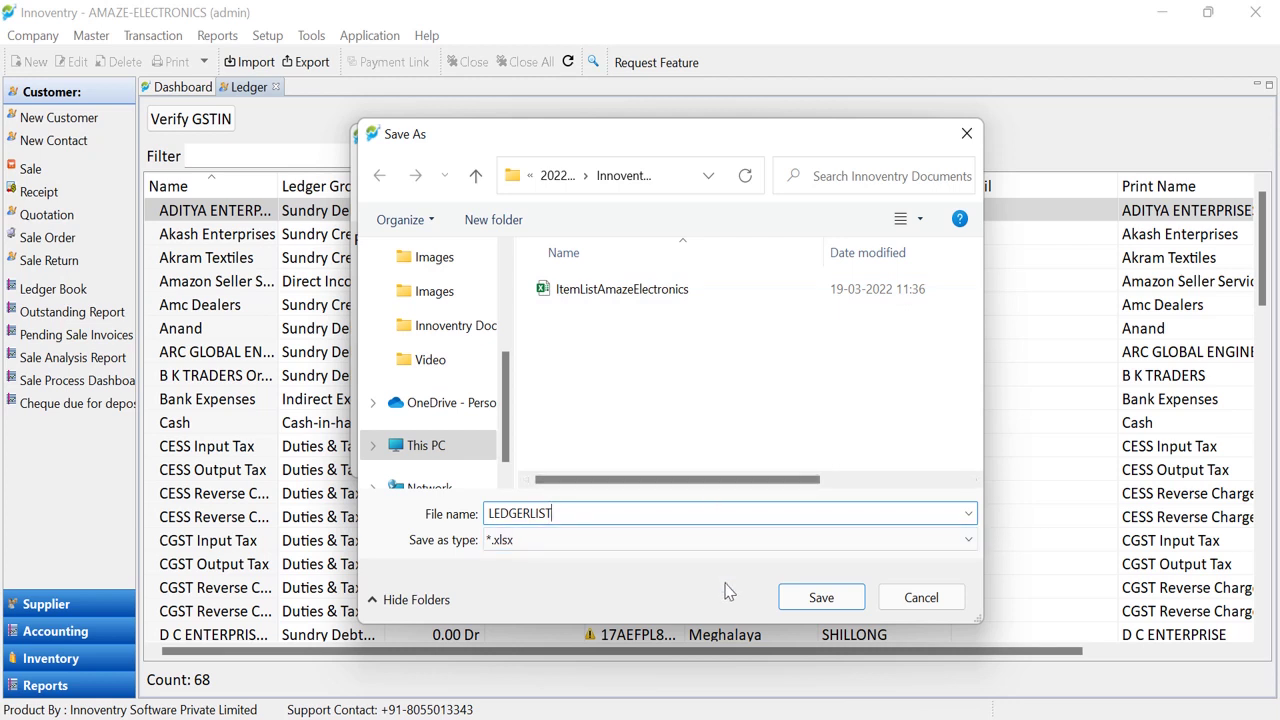
{"action": "left_click", "coordinate": [801, 605]}
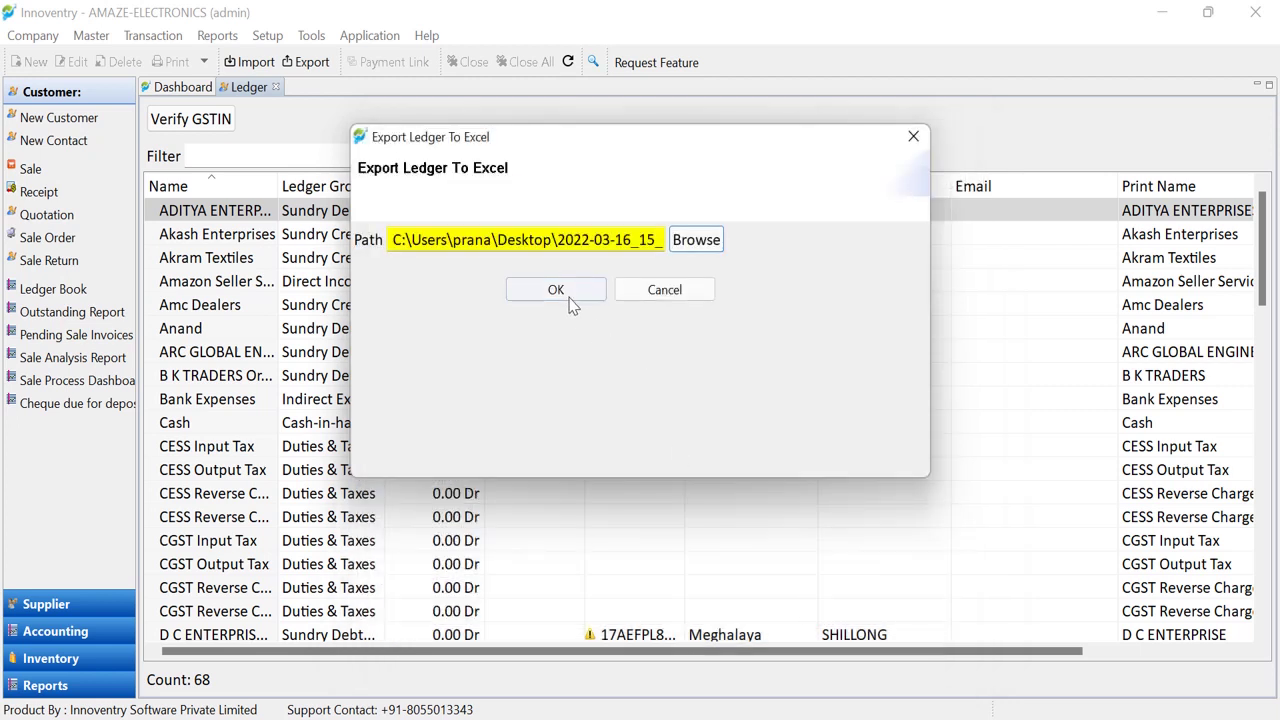
{"action": "left_click", "coordinate": [571, 303]}
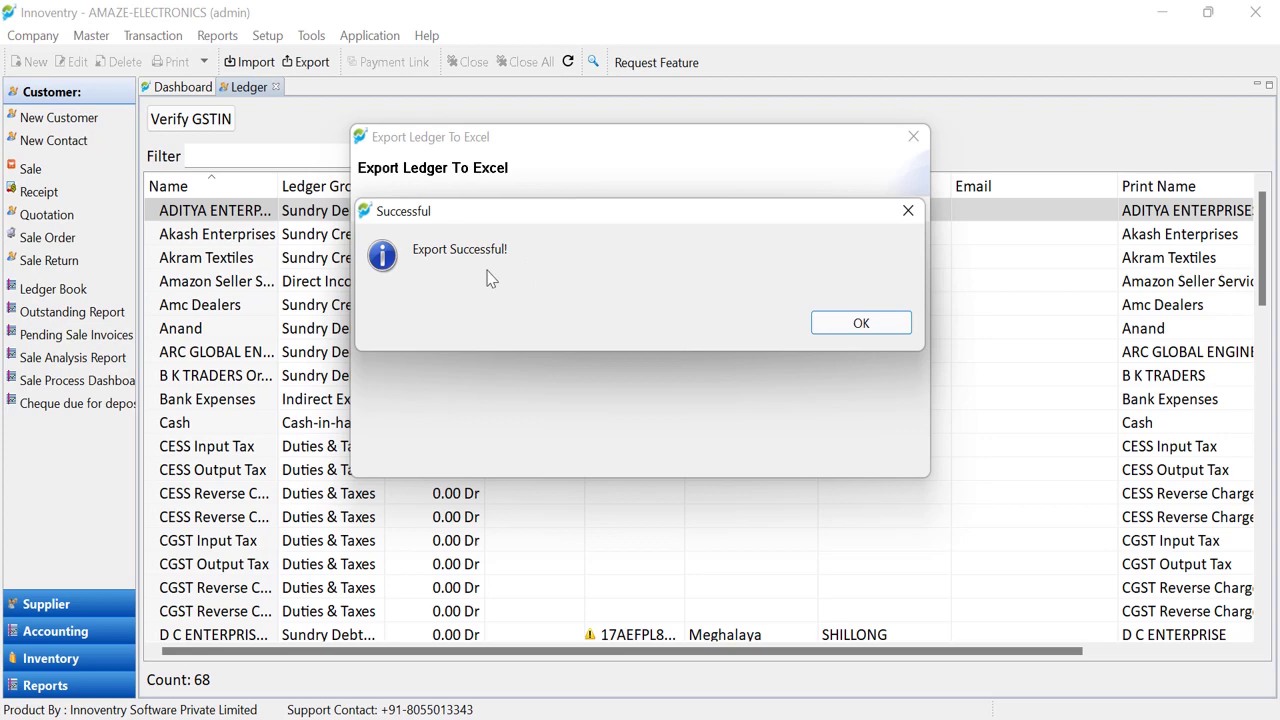
{"action": "left_click", "coordinate": [863, 325]}
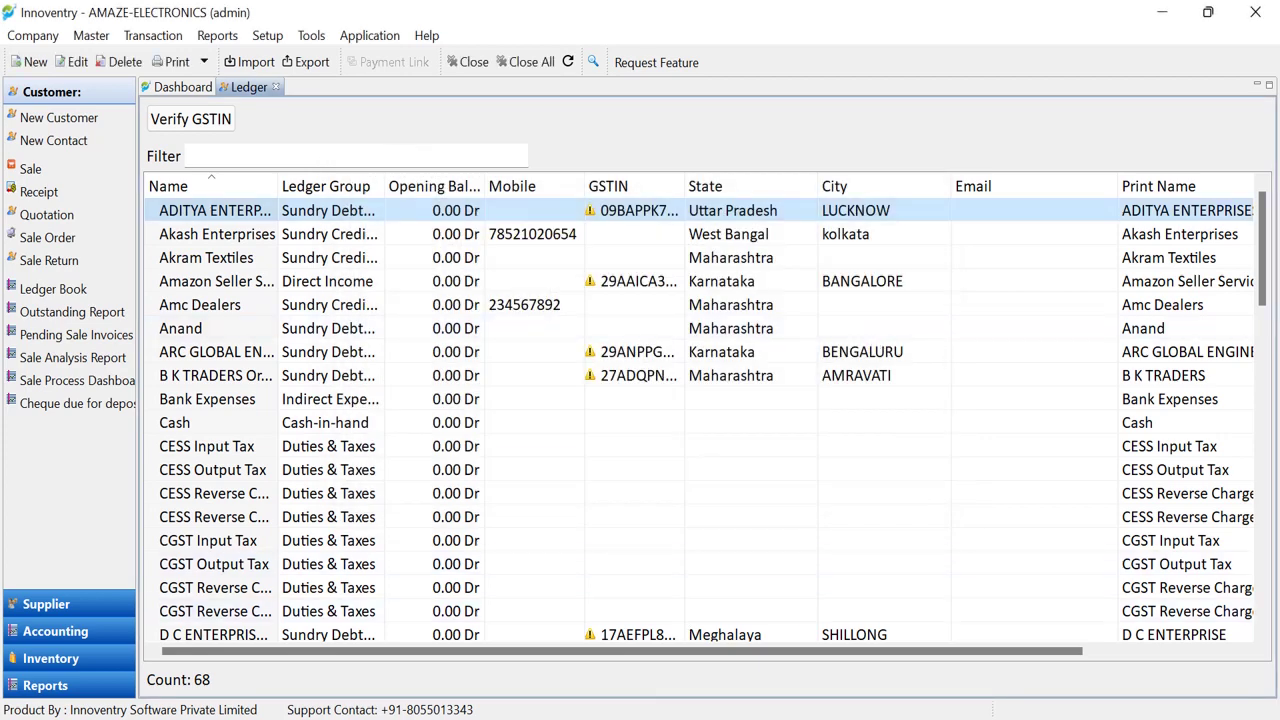
Open LEDGERLIST from the Documents folder in Excel, snapped to the right half of the screen.
{"action": "left_click", "coordinate": [664, 652]}
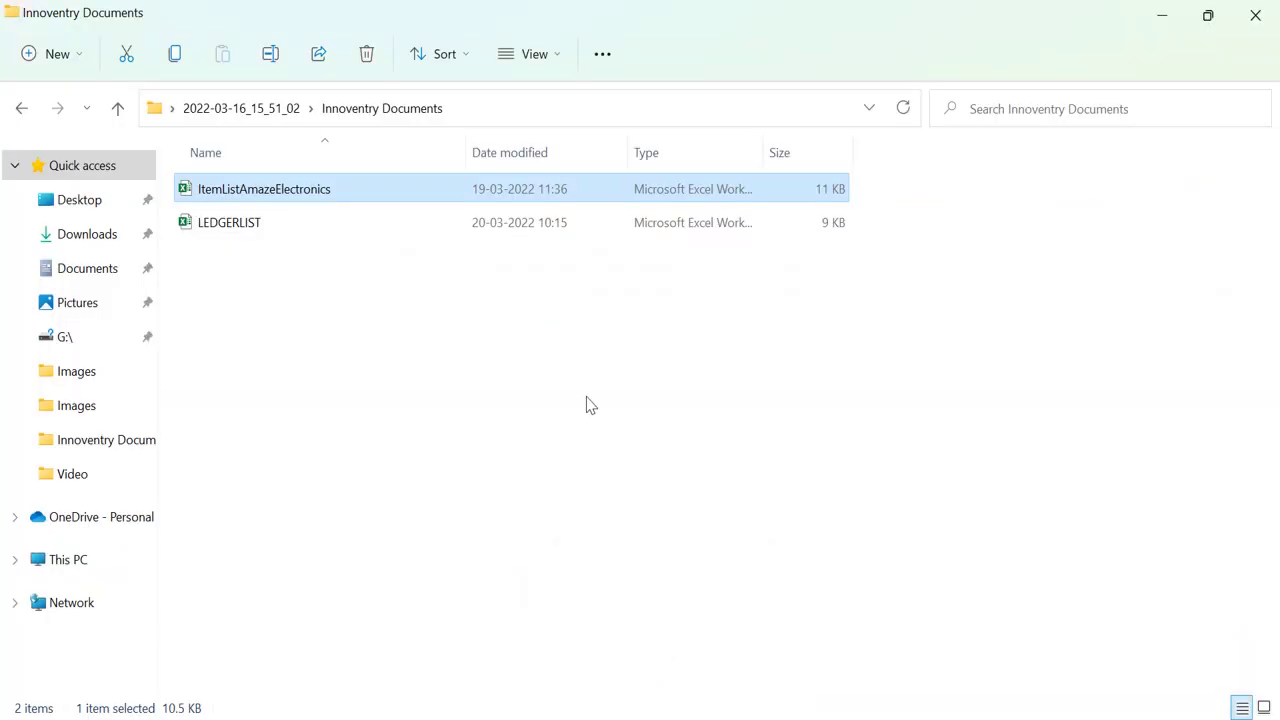
{"action": "left_click", "coordinate": [590, 235]}
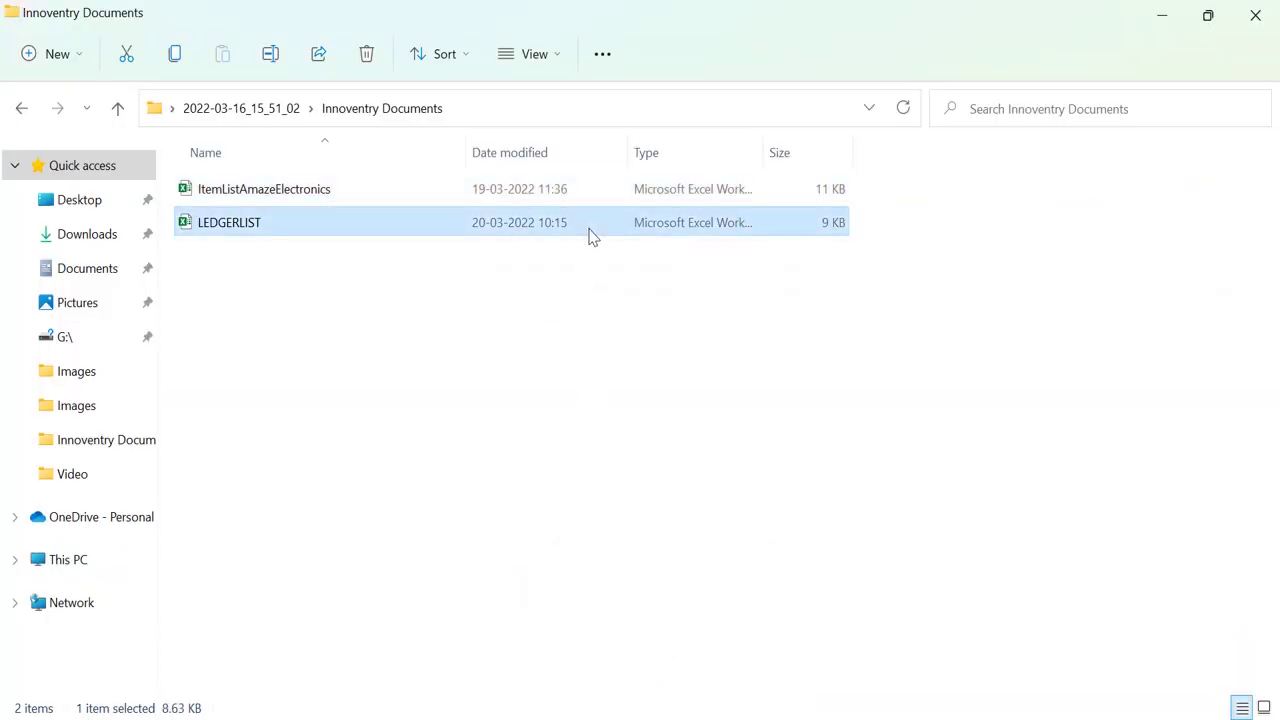
{"action": "double_click", "coordinate": [590, 235]}
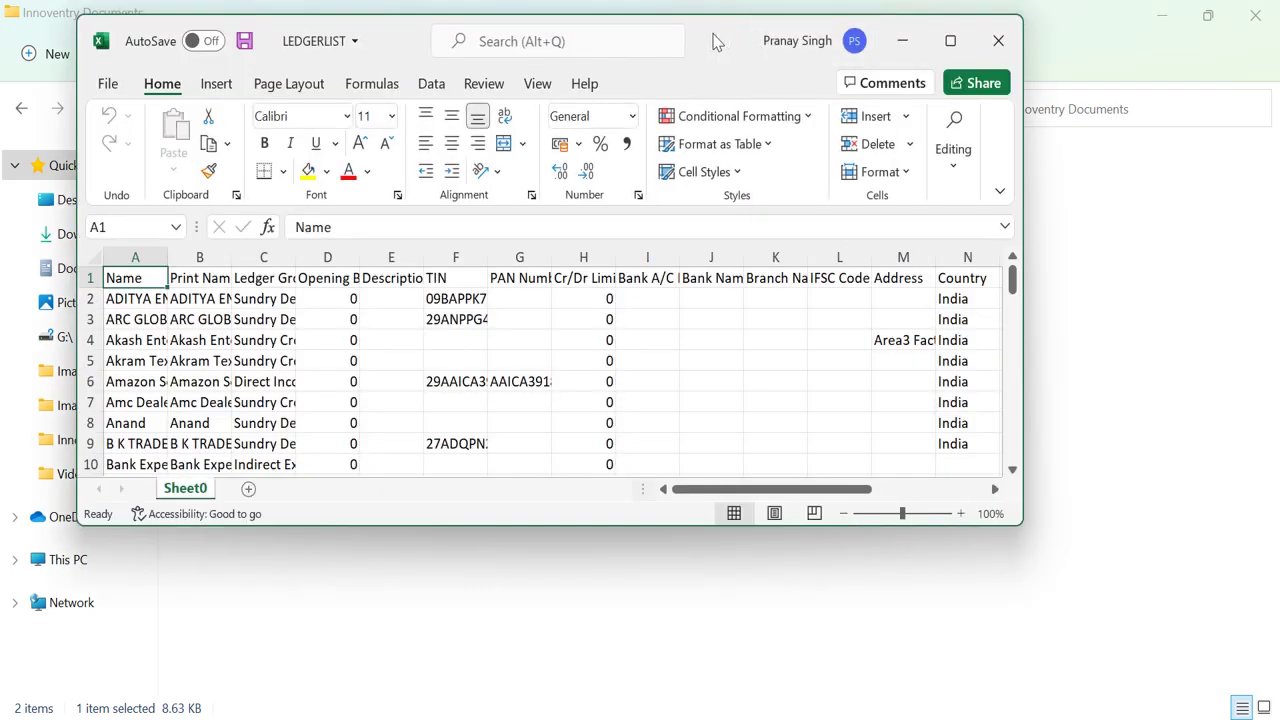
{"action": "left_click_drag", "start_coordinate": [715, 42], "coordinate": [1278, 60]}
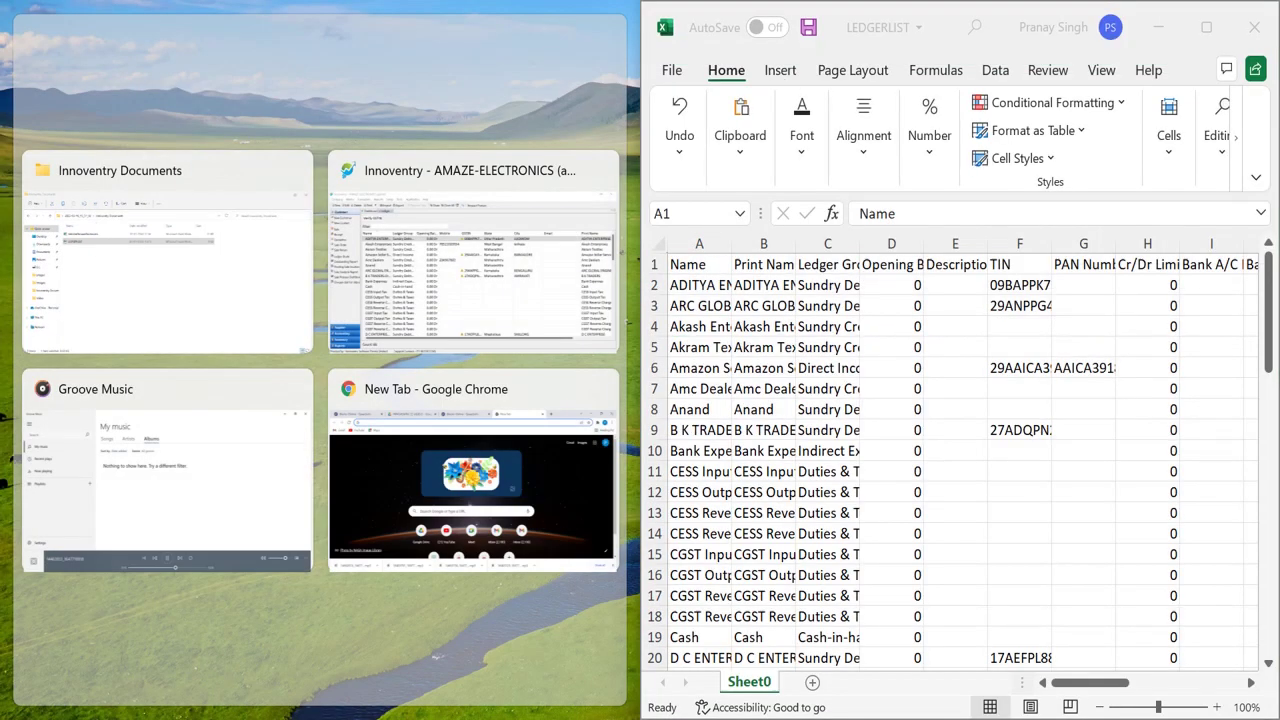
{"action": "key", "text": "alt+Tab"}
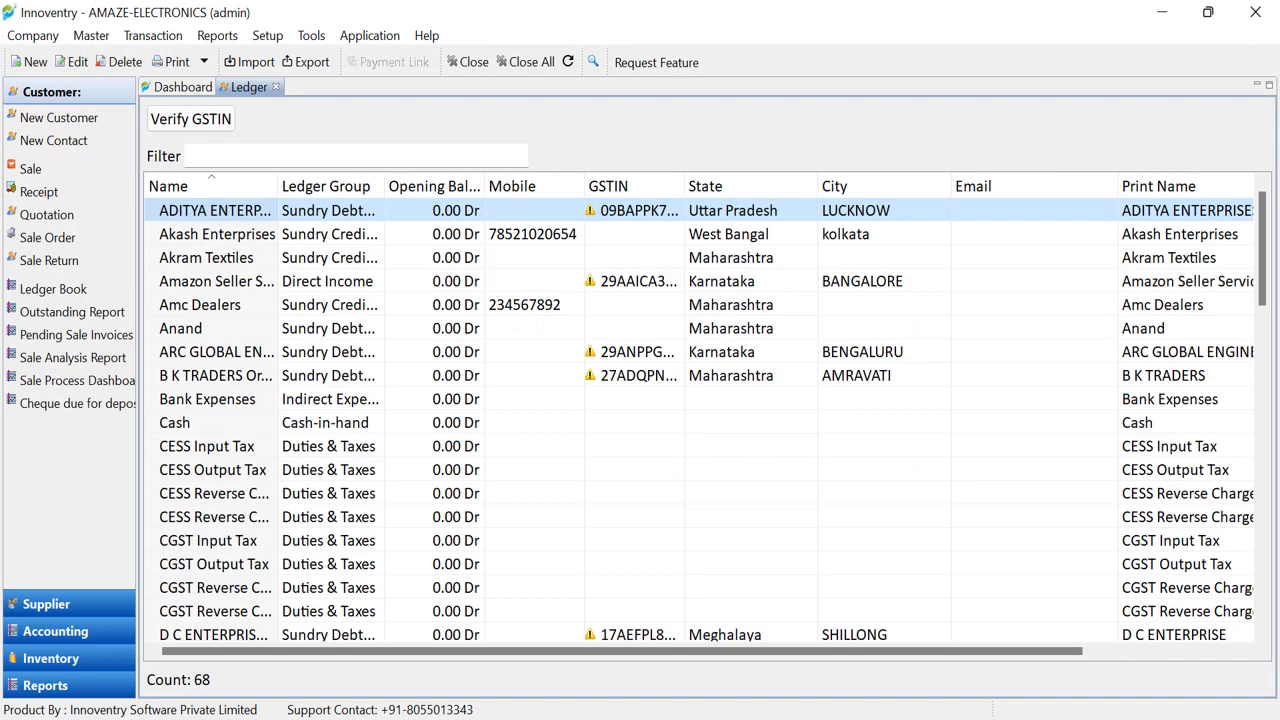
Bring LEDGERLIST forward and widen the Name and Print Name columns.
{"action": "left_click", "coordinate": [947, 640]}
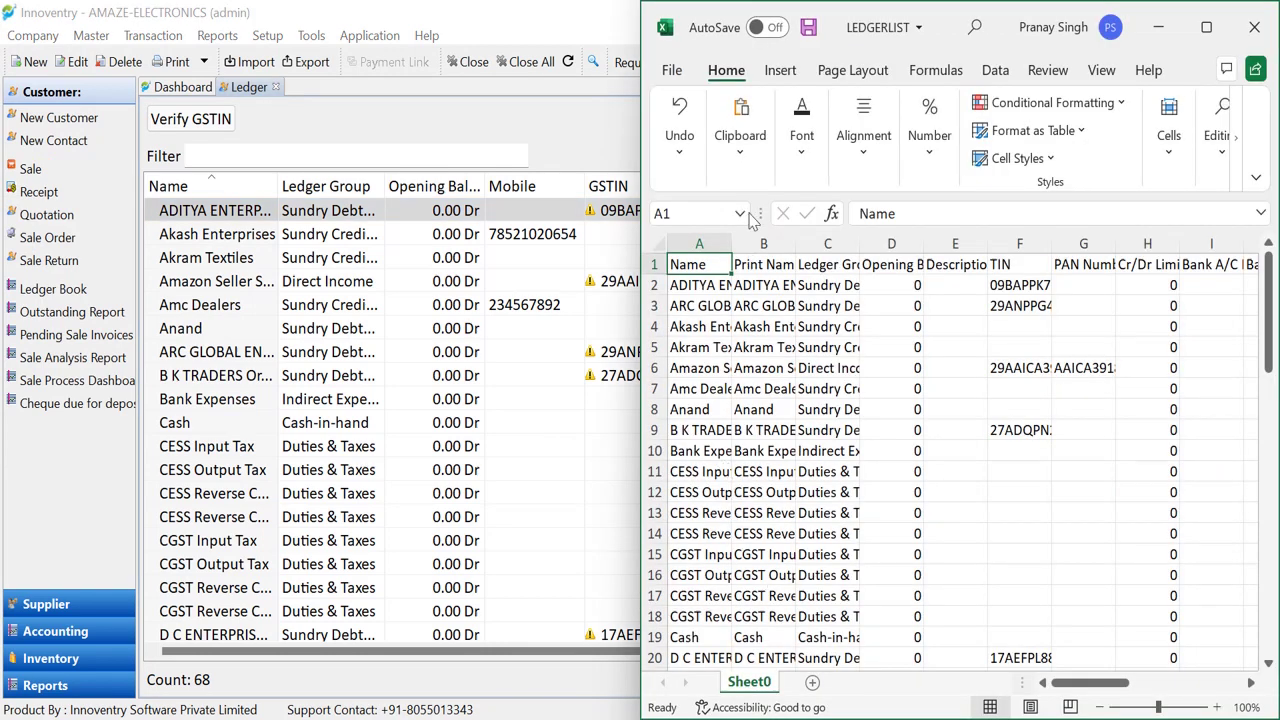
{"action": "left_click_drag", "start_coordinate": [731, 244], "coordinate": [864, 250]}
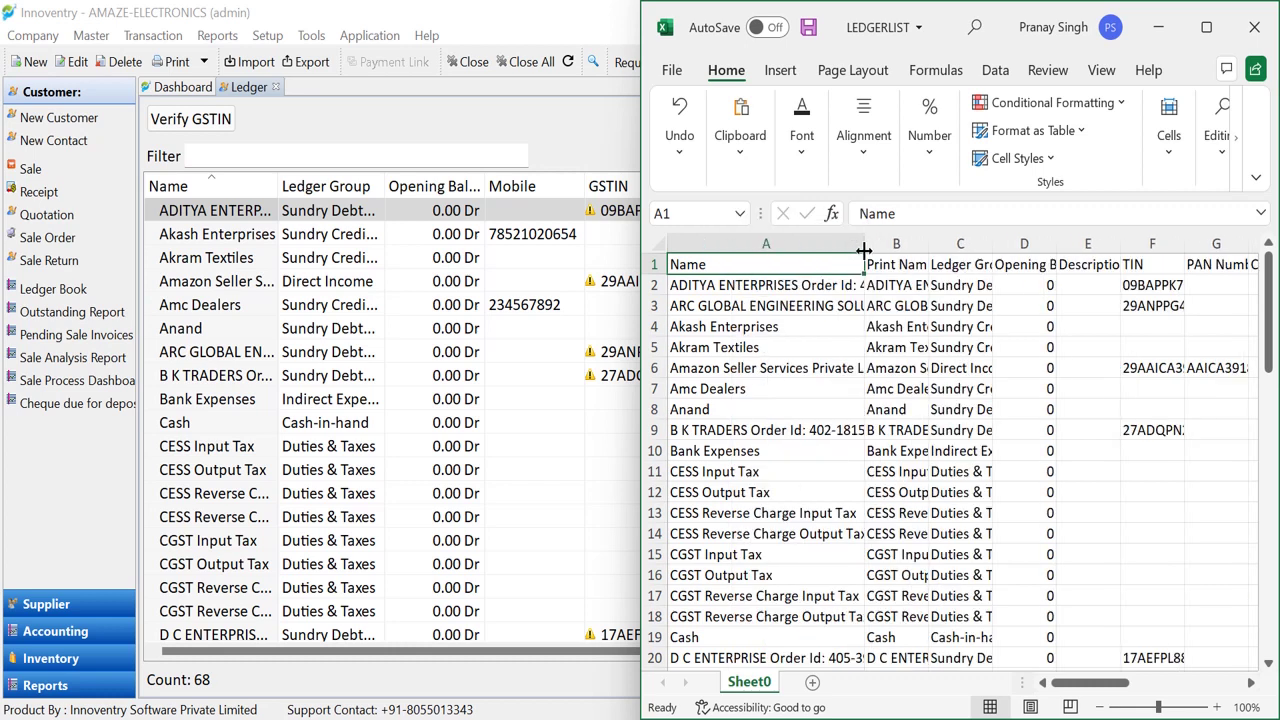
{"action": "left_click_drag", "start_coordinate": [930, 246], "coordinate": [1080, 314]}
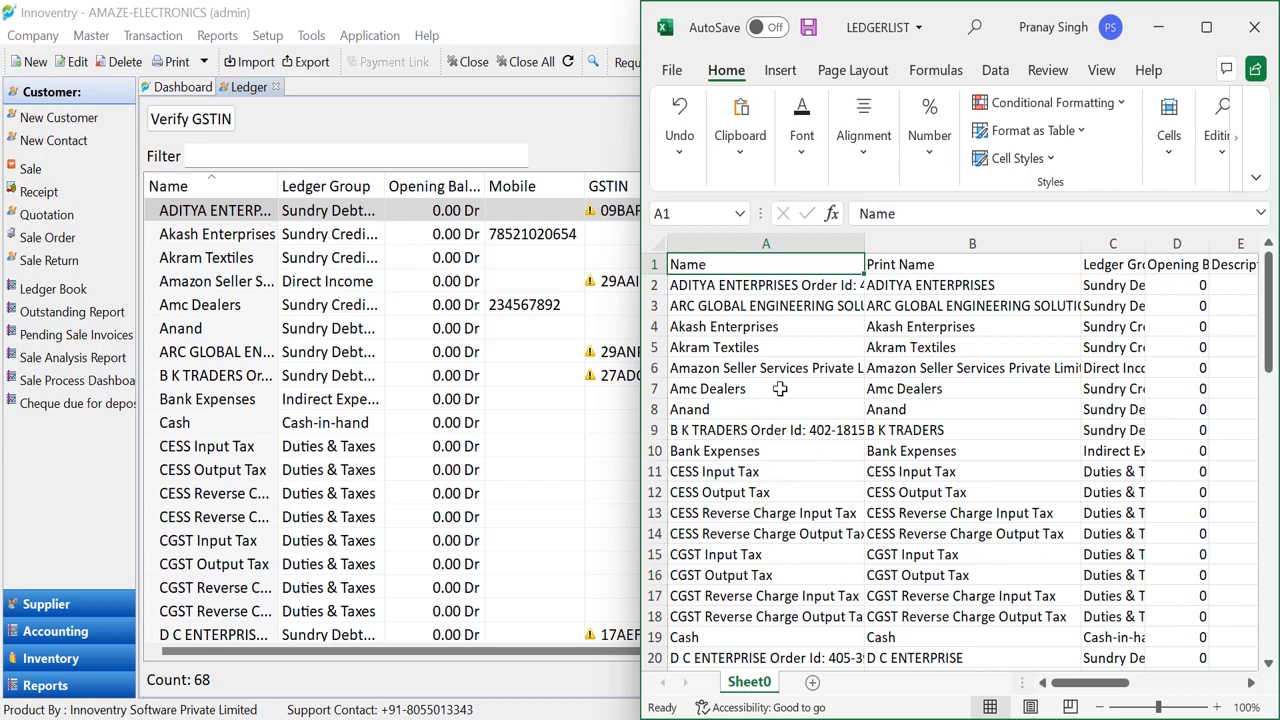
Copy the Santech Systems ledger entry from row 59.
{"action": "scroll", "coordinate": [779, 388], "scroll_direction": "down", "scroll_amount": 17}
{"action": "left_click", "coordinate": [709, 430]}
{"action": "key", "text": "ctrl+c"}
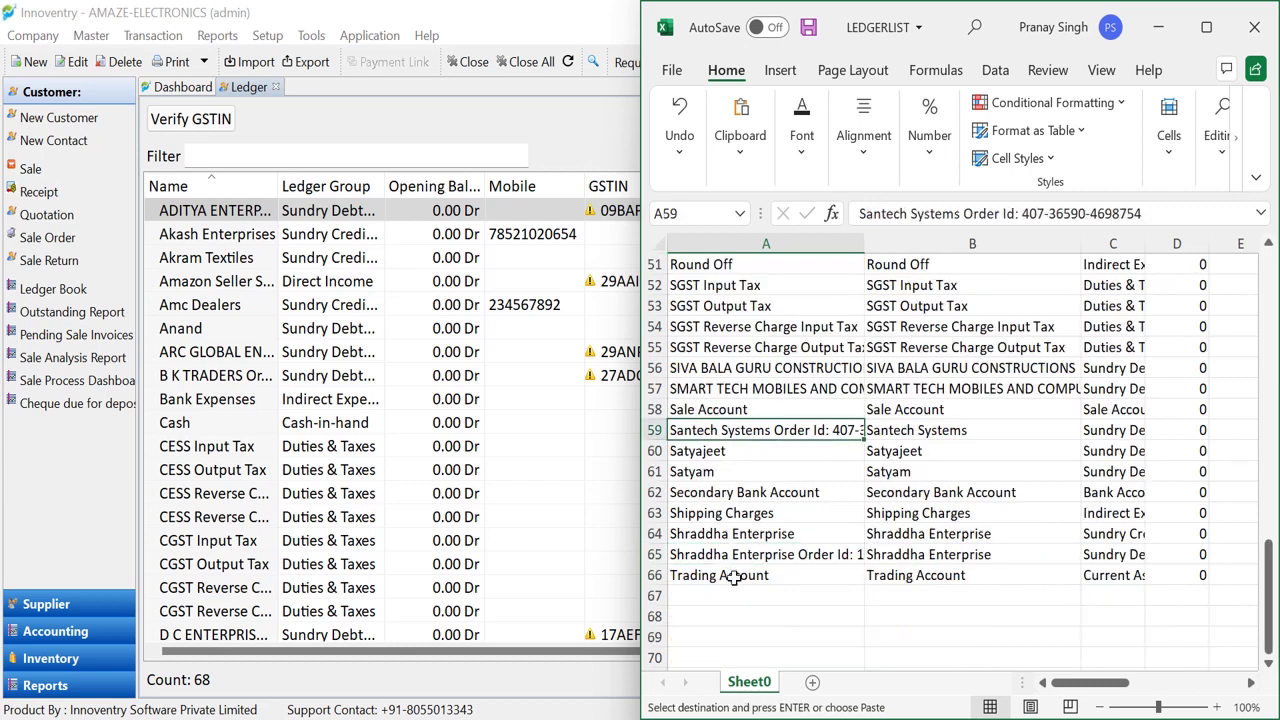
{"action": "scroll", "coordinate": [733, 591], "scroll_direction": "up", "scroll_amount": 5}
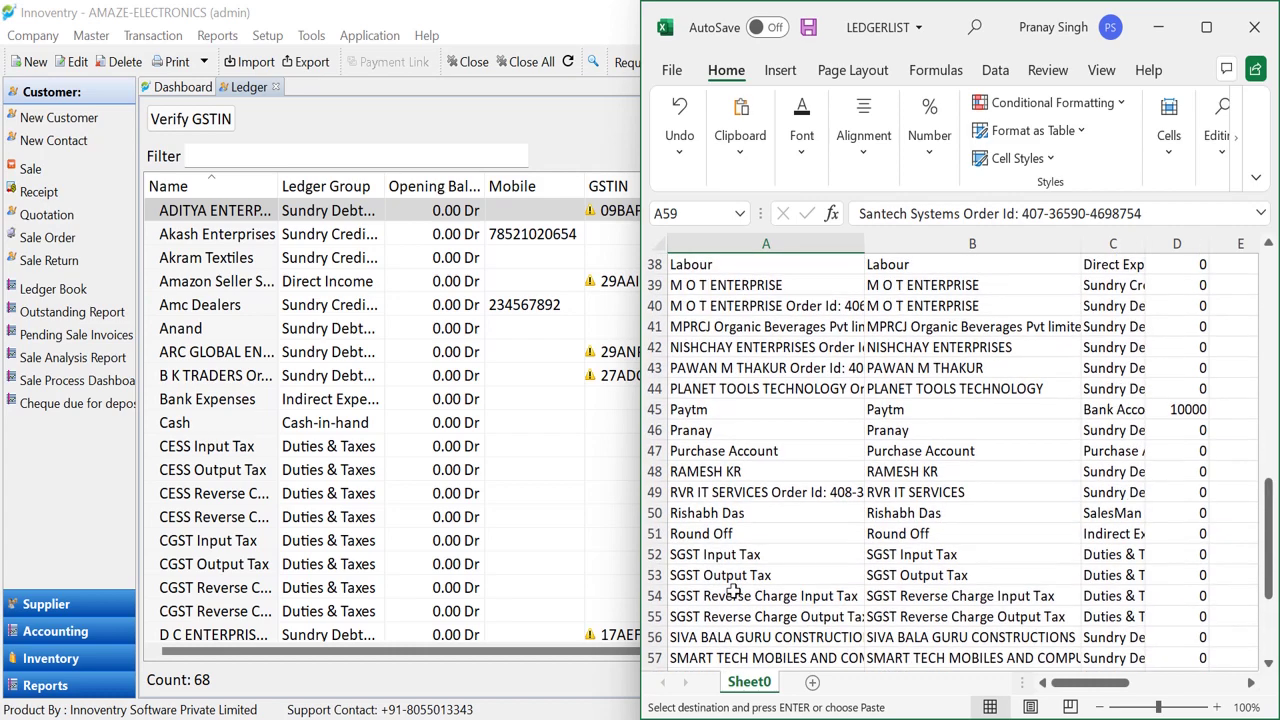
{"action": "scroll", "coordinate": [733, 591], "scroll_direction": "down", "scroll_amount": 13}
{"action": "scroll", "coordinate": [733, 591], "scroll_direction": "up", "scroll_amount": 5}
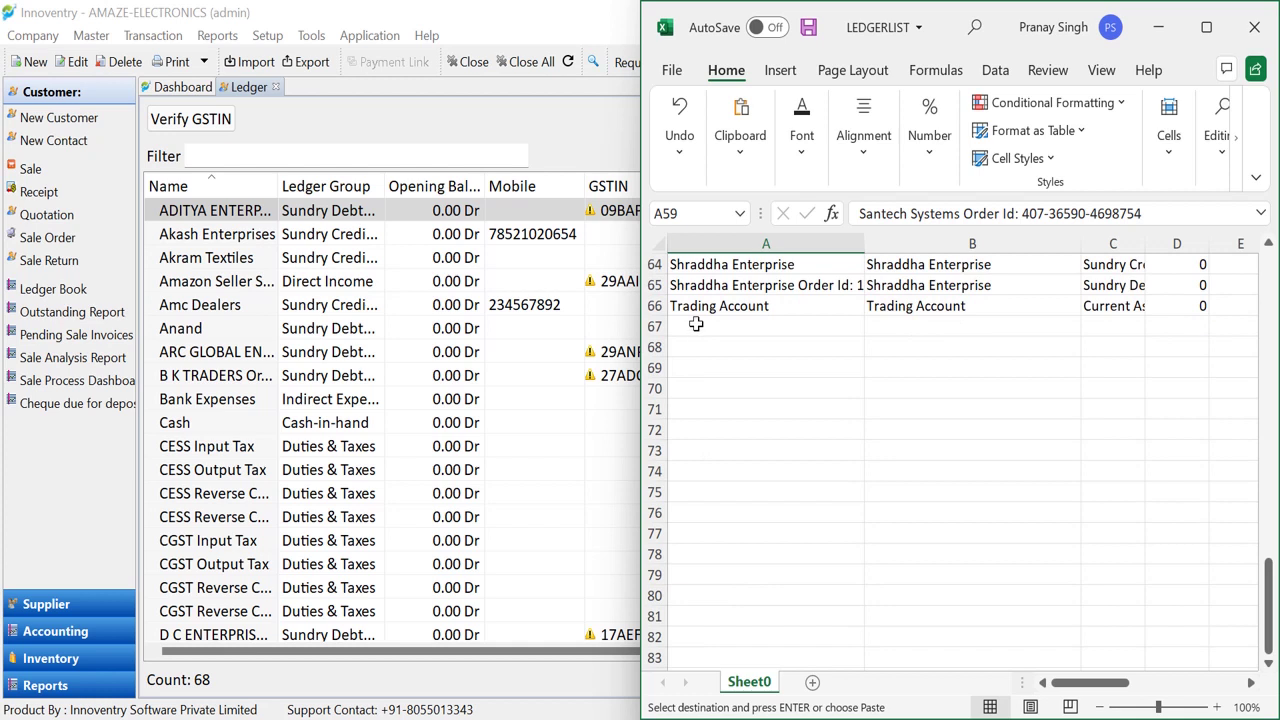
Paste the copied entry into row 67 and widen the Ledger Group column.
{"action": "left_click", "coordinate": [696, 324]}
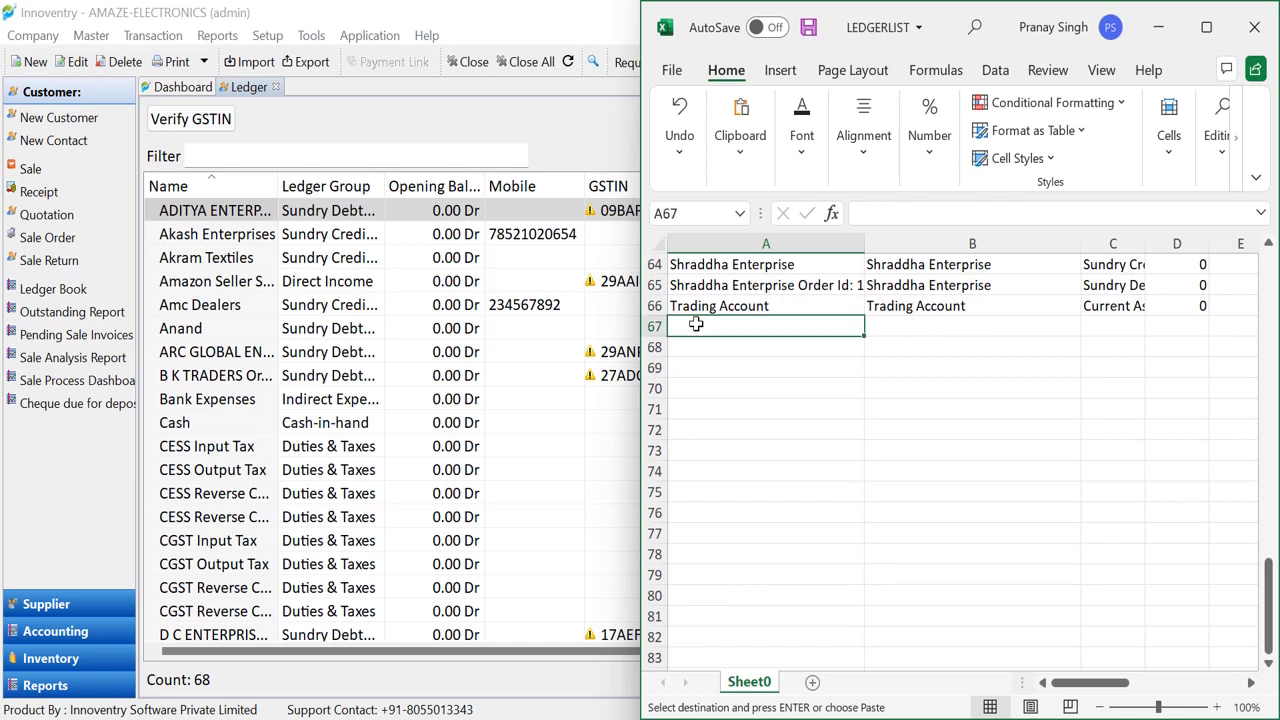
{"action": "key", "text": "ctrl+v"}
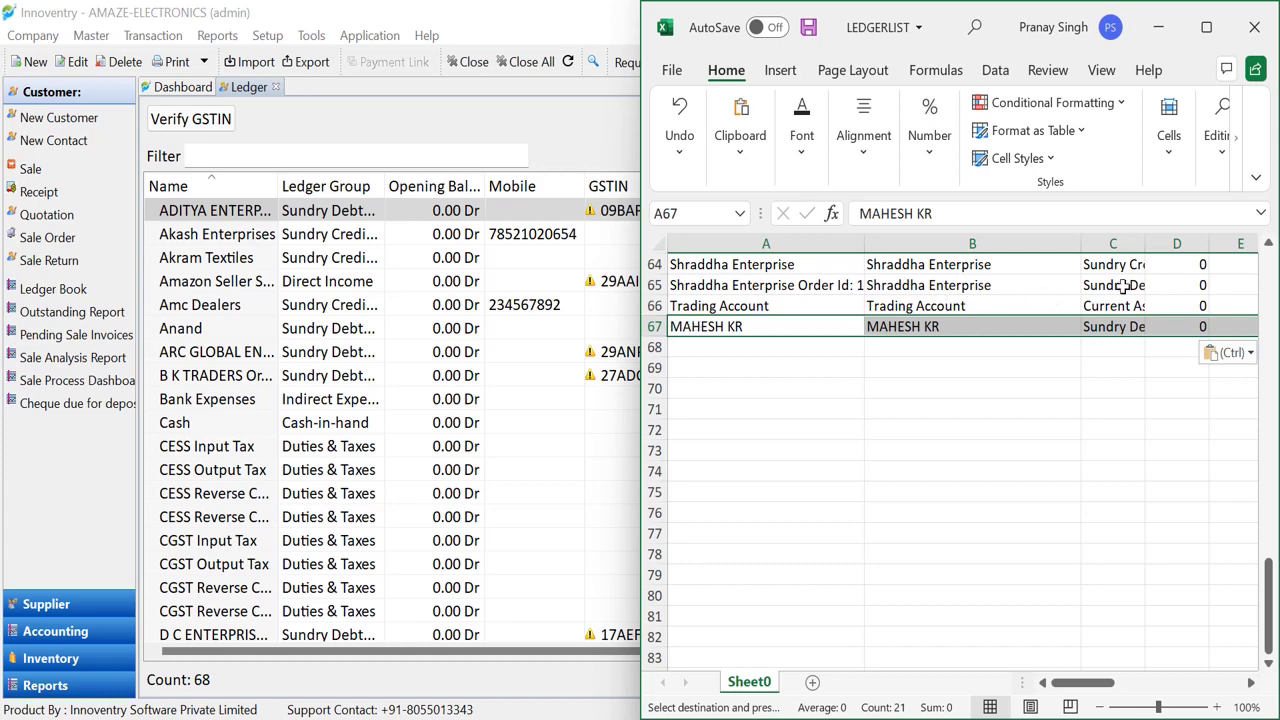
{"action": "left_click_drag", "start_coordinate": [1144, 243], "coordinate": [1183, 236]}
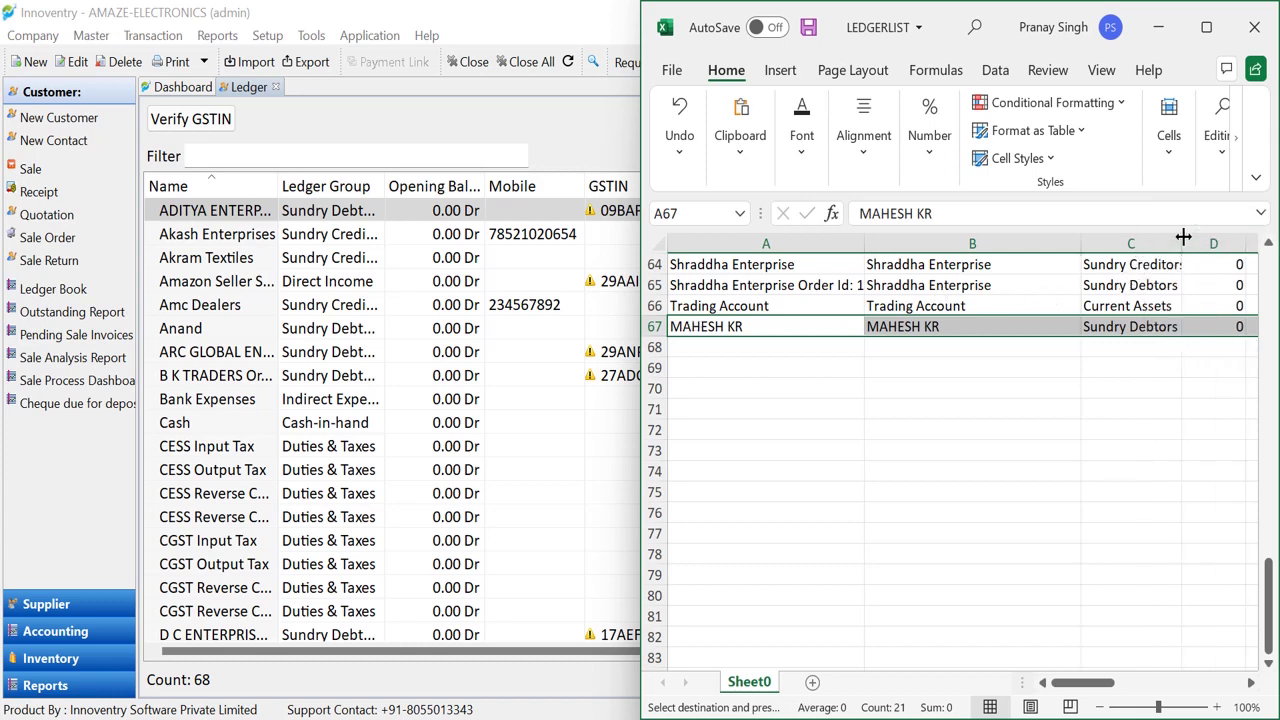
Scroll to the top and review the Name, Print Name, Ledger Group and Opening Balance headers.
{"action": "scroll", "coordinate": [1085, 316], "scroll_direction": "up", "scroll_amount": 5}
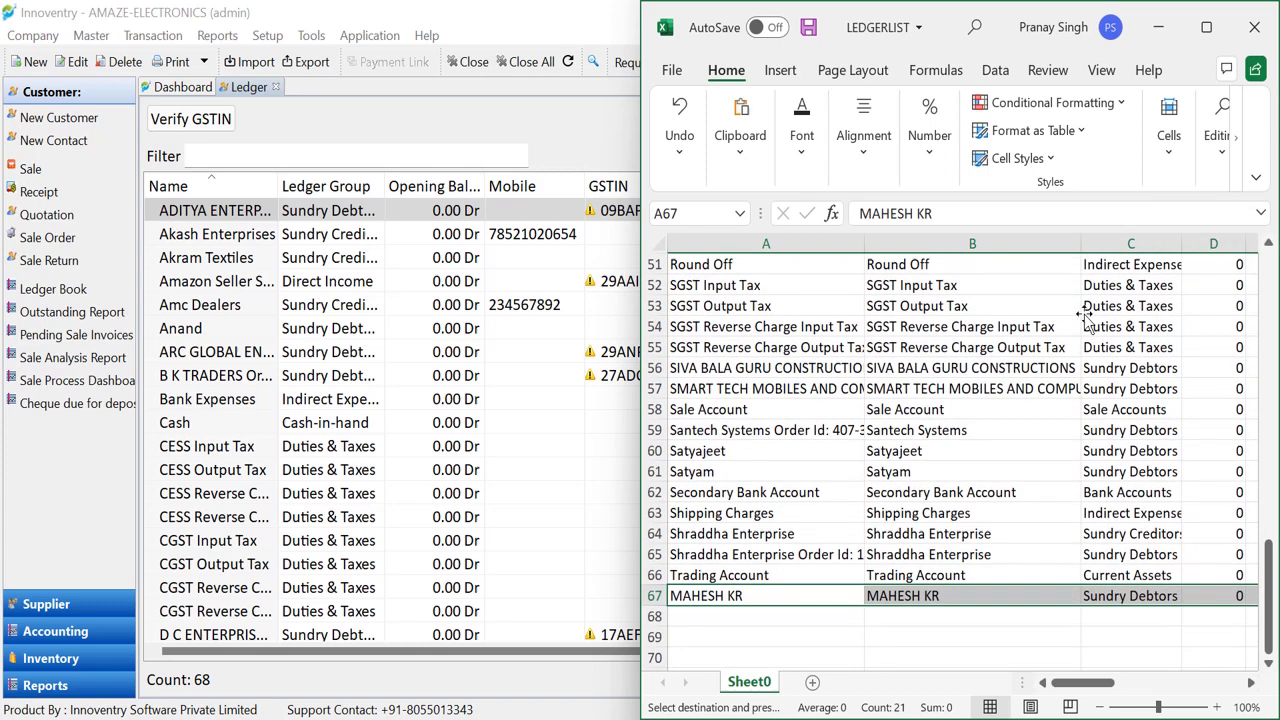
{"action": "scroll", "coordinate": [1085, 316], "scroll_direction": "up", "scroll_amount": 8}
{"action": "scroll", "coordinate": [1085, 316], "scroll_direction": "up", "scroll_amount": 4}
{"action": "scroll", "coordinate": [1085, 316], "scroll_direction": "up", "scroll_amount": 4}
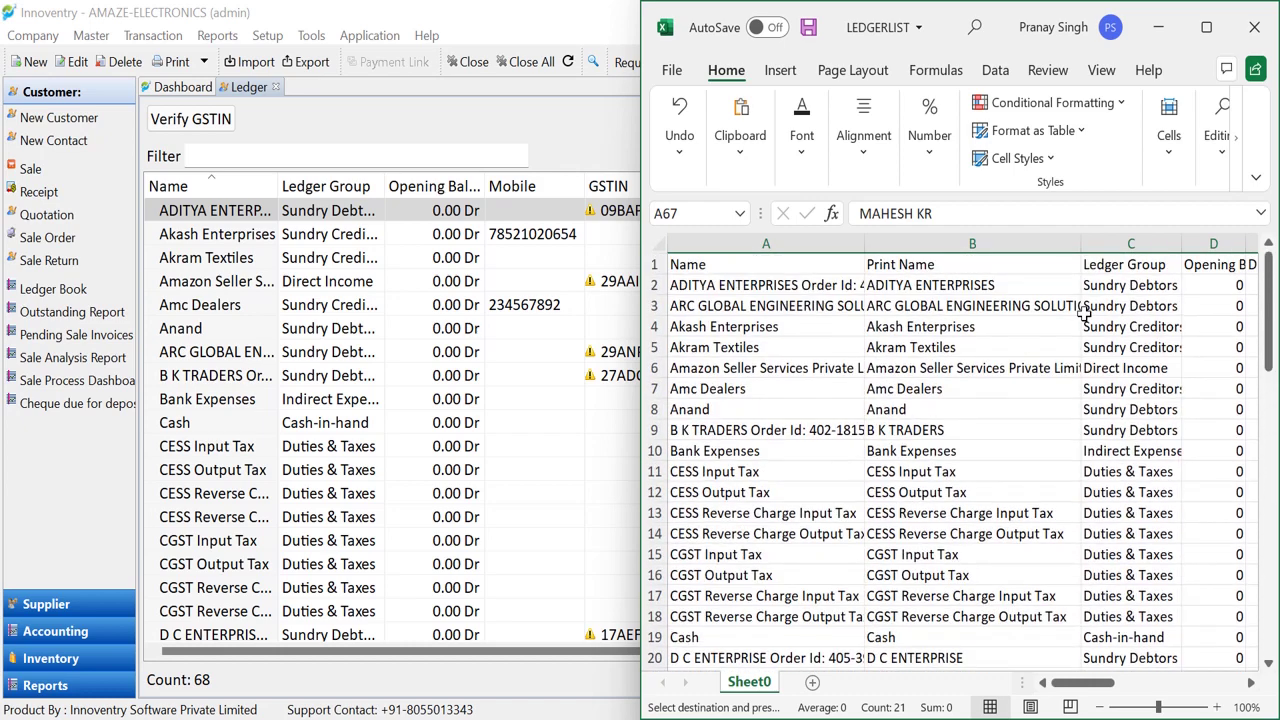
{"action": "left_click", "coordinate": [831, 264]}
{"action": "left_click", "coordinate": [891, 264]}
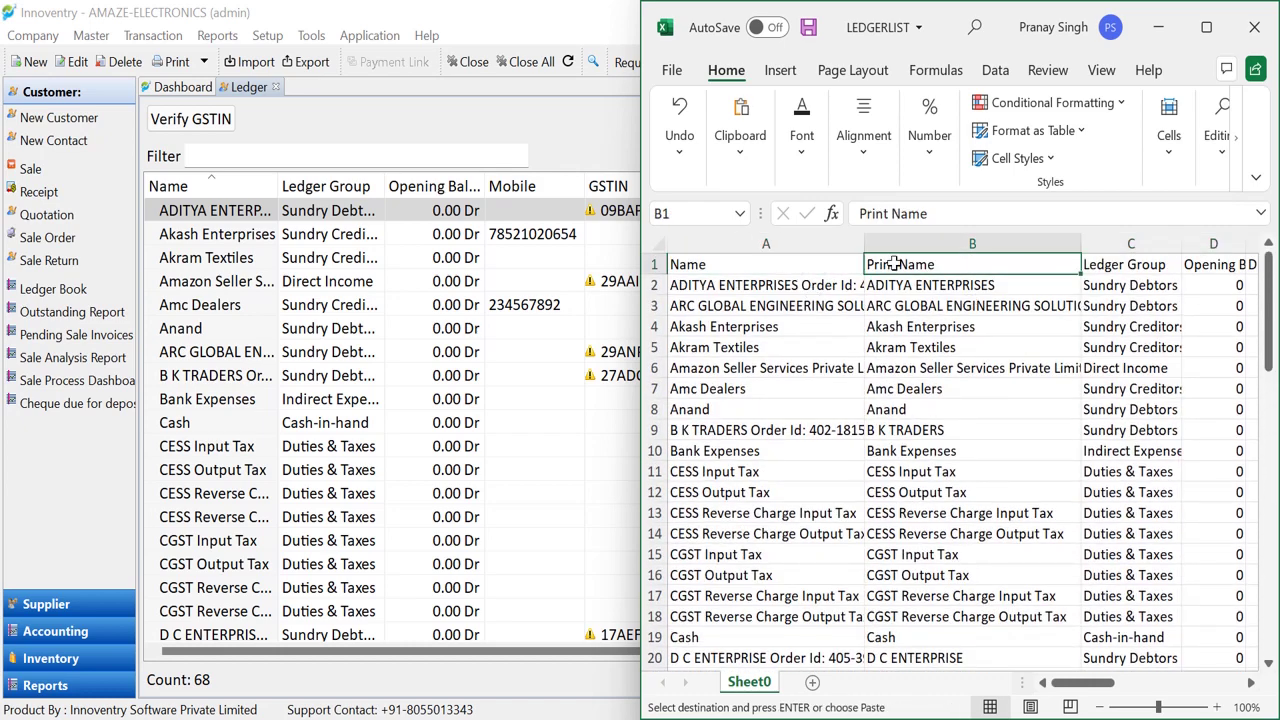
{"action": "left_click", "coordinate": [1131, 264]}
{"action": "left_click", "coordinate": [1208, 264]}
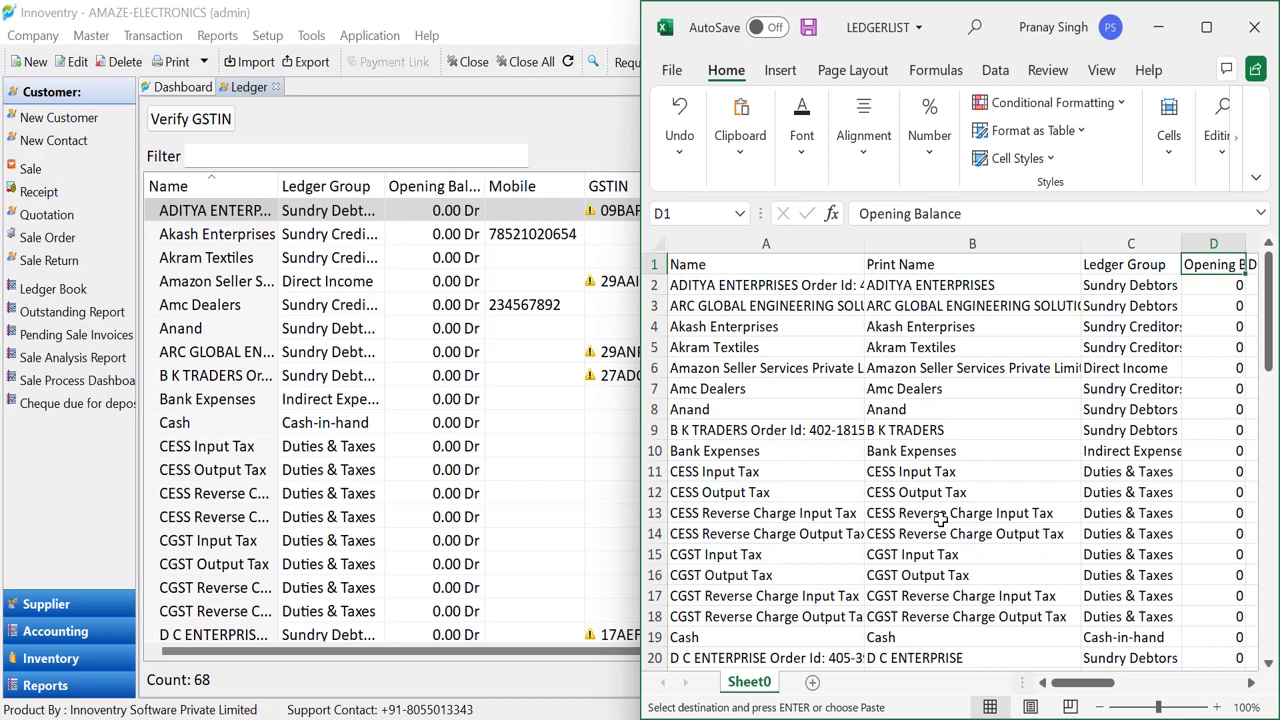
Save the LEDGERLIST workbook from the File menu and close Excel.
{"action": "left_click", "coordinate": [672, 70]}
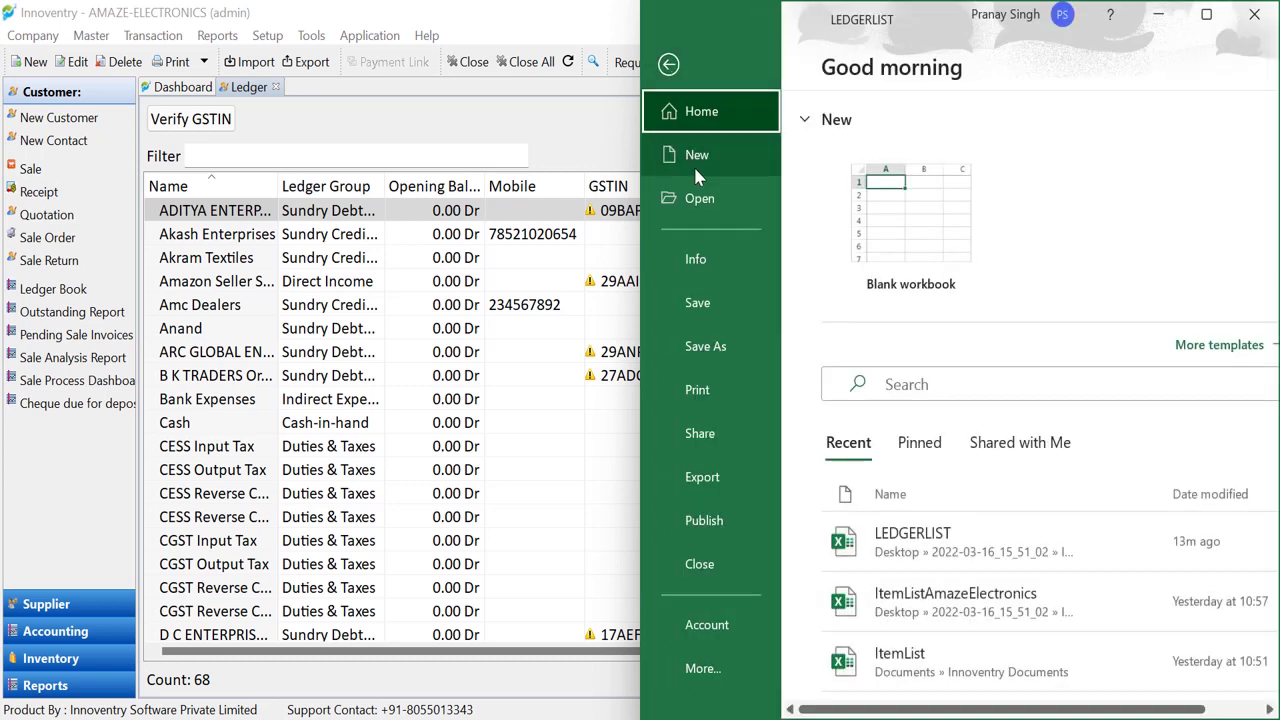
{"action": "left_click", "coordinate": [705, 296]}
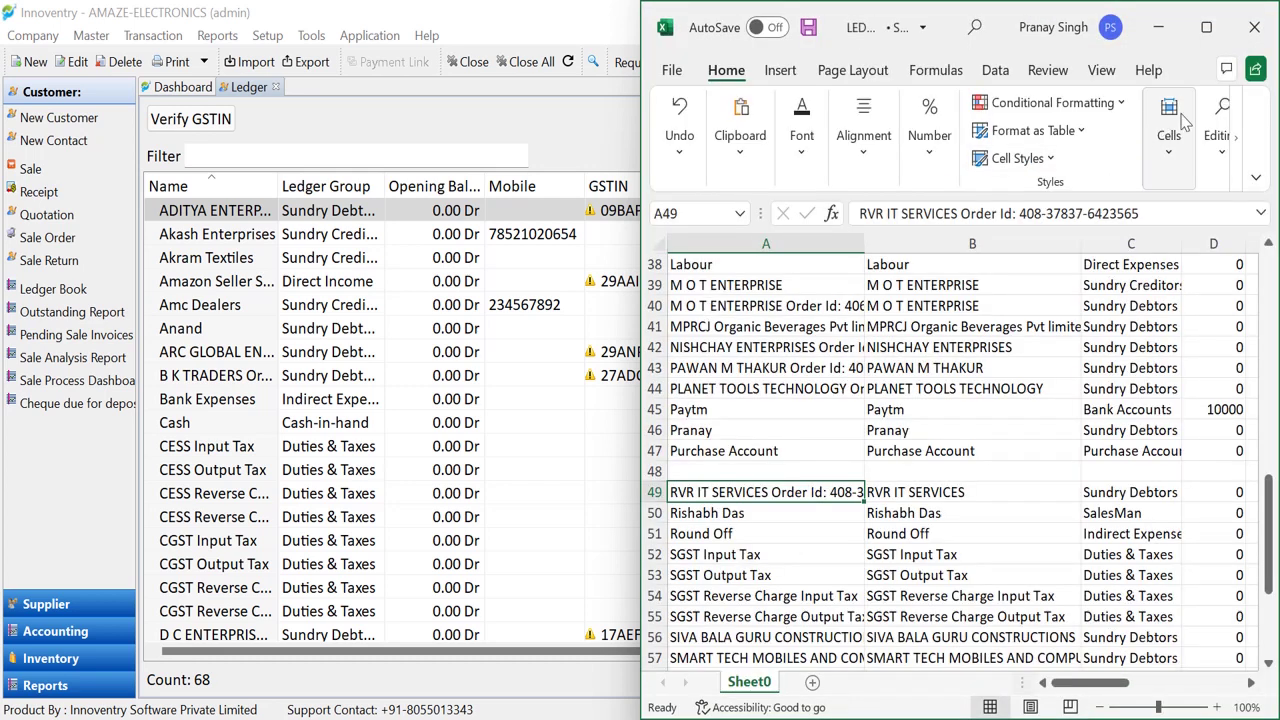
{"action": "left_click", "coordinate": [1254, 27]}
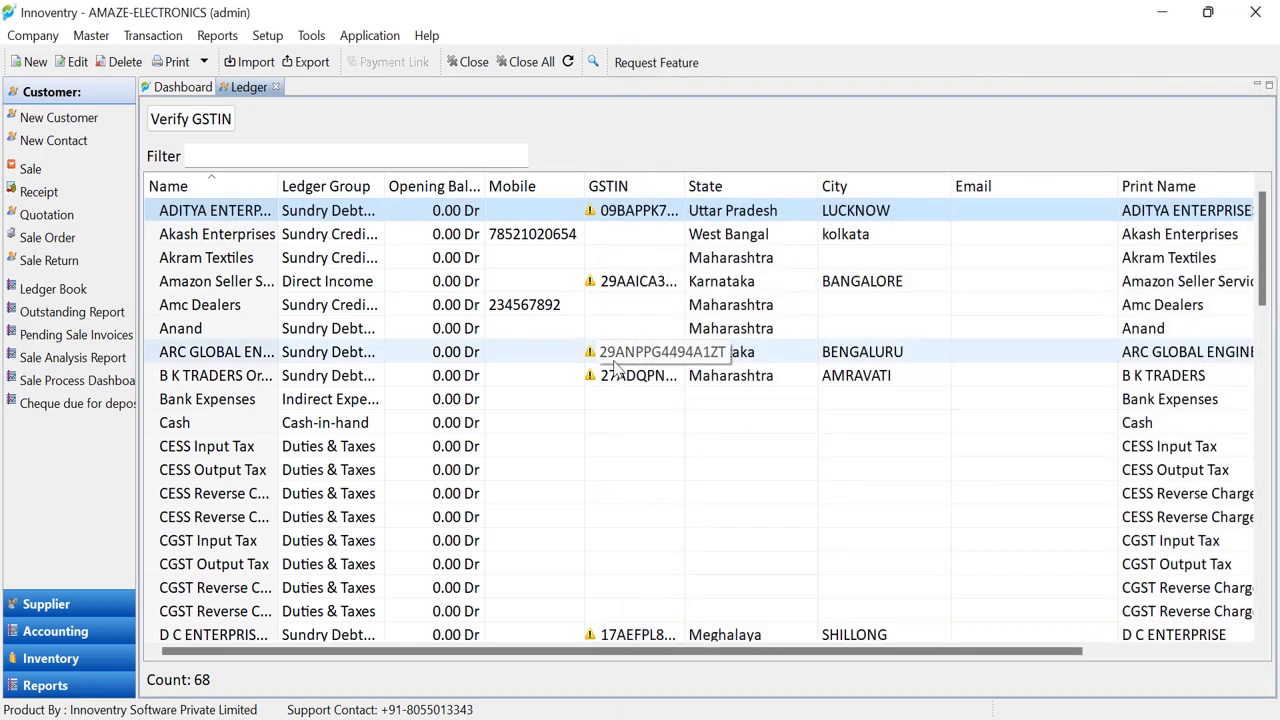
Import the edited LEDGERLIST workbook into Innoventry and dismiss the success message.
{"action": "left_click", "coordinate": [256, 63]}
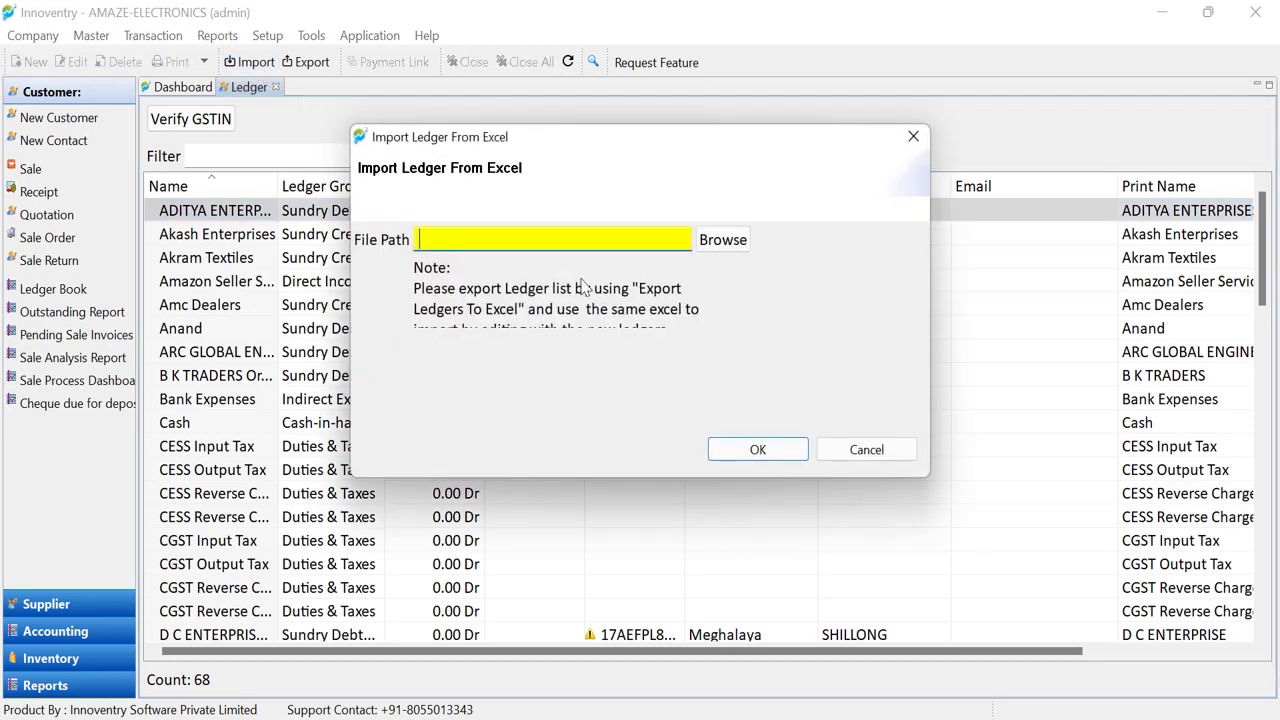
{"action": "left_click", "coordinate": [731, 243]}
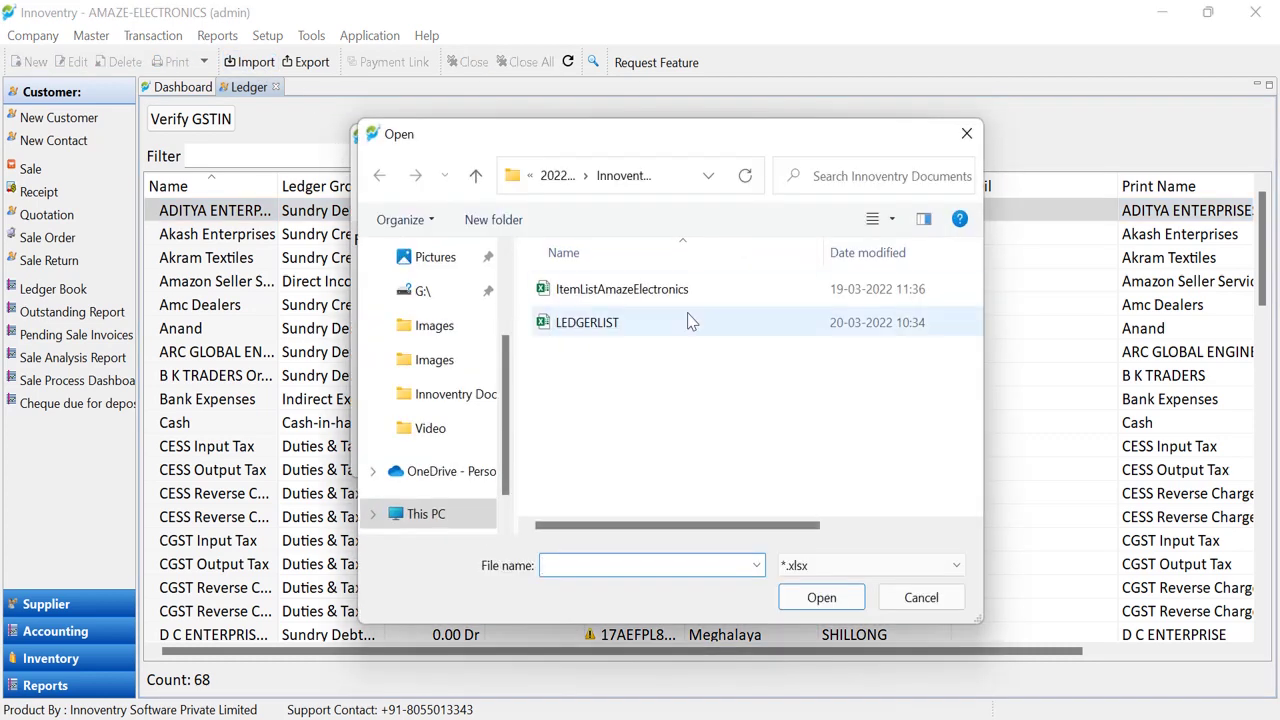
{"action": "left_click", "coordinate": [688, 322]}
{"action": "left_click", "coordinate": [818, 599]}
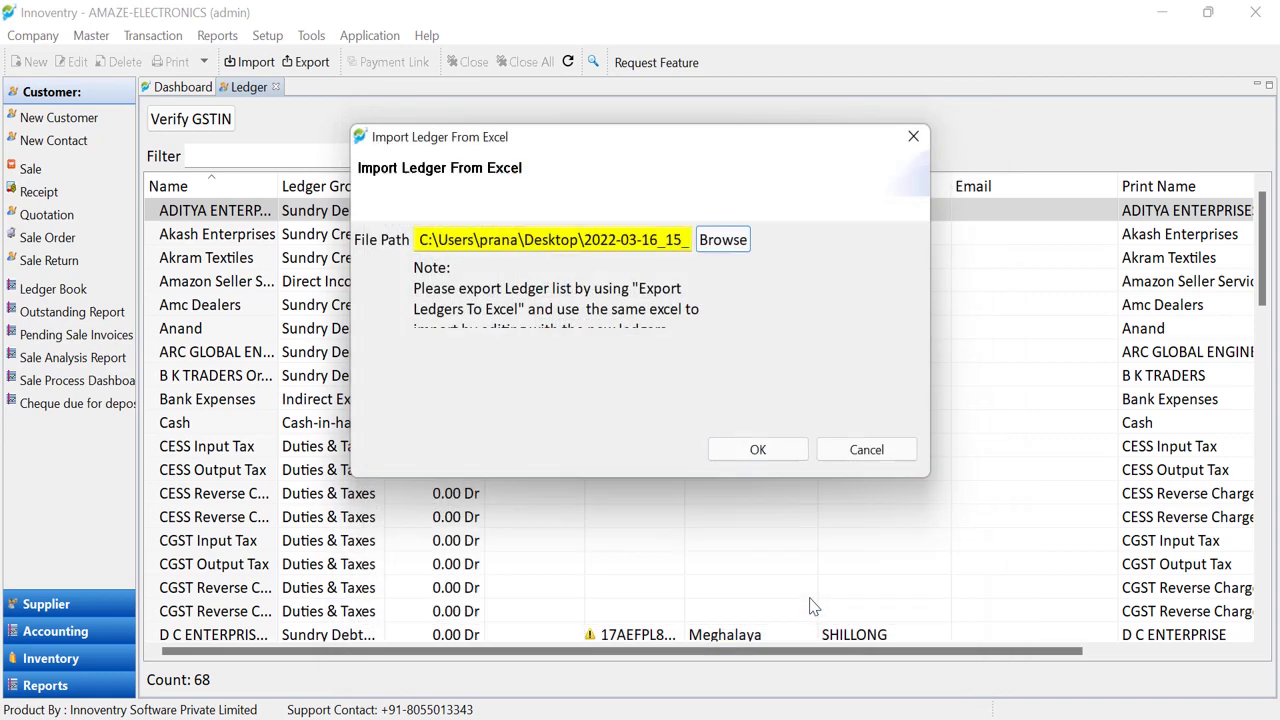
{"action": "left_click", "coordinate": [757, 451]}
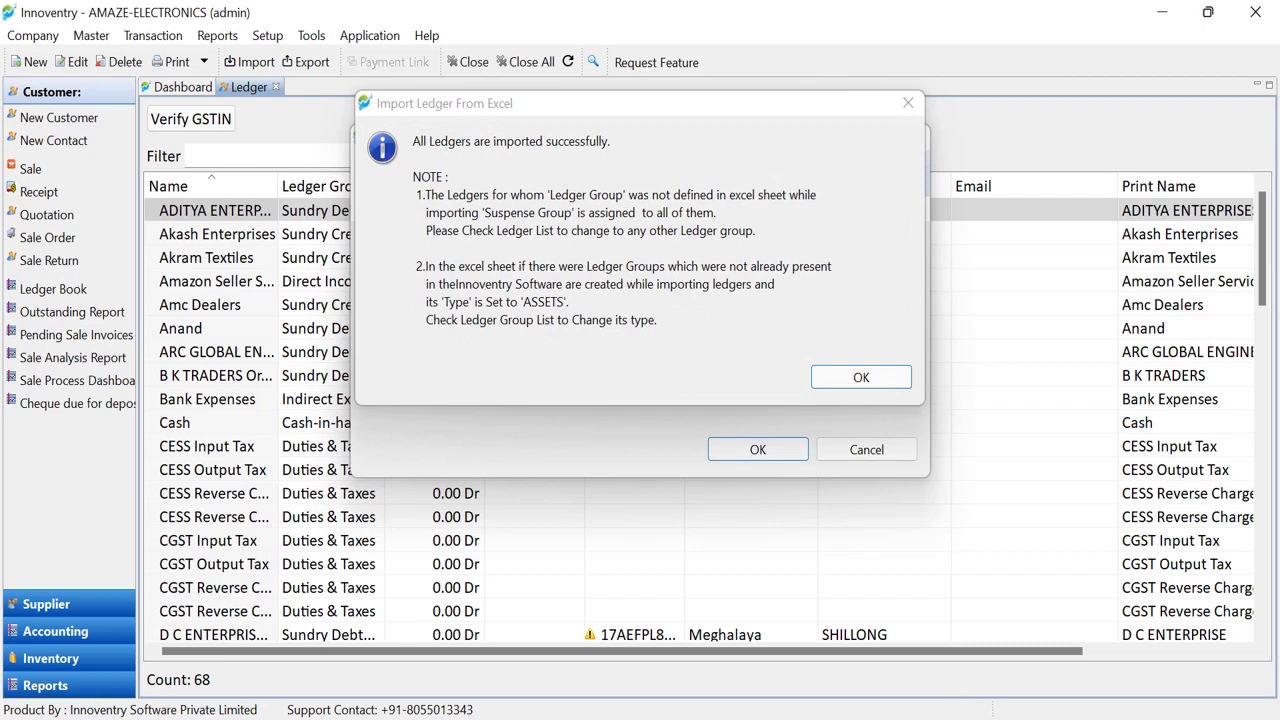
{"action": "key", "text": "Return"}
{"action": "type", "text": "mahes"}
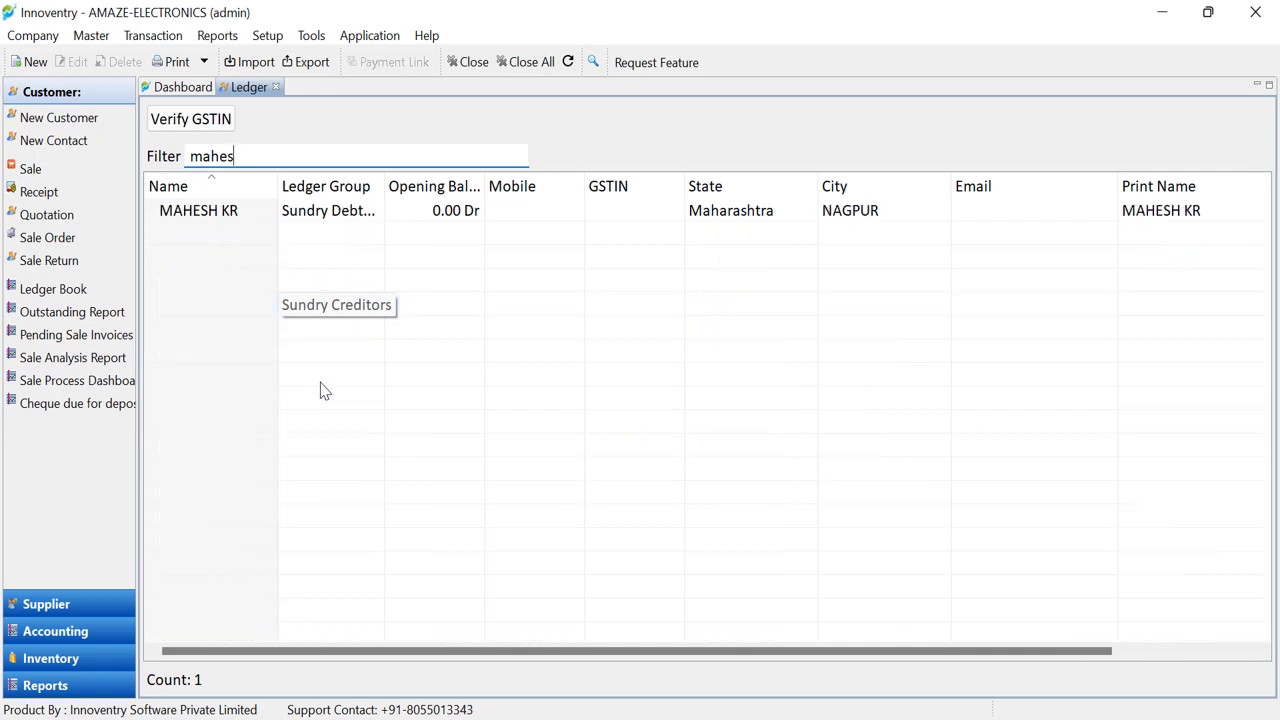
{"action": "left_click", "coordinate": [338, 218]}
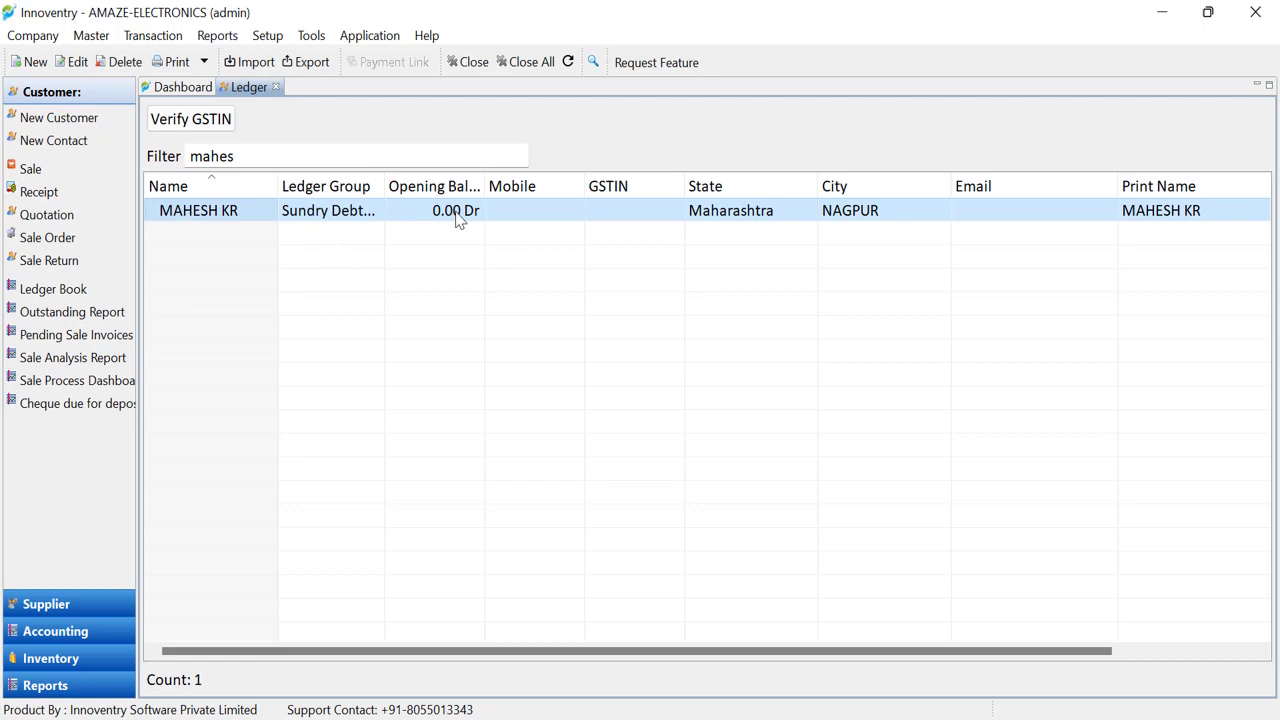
{"action": "left_click", "coordinate": [379, 158]}
{"action": "key", "text": "BackSpace"}
{"action": "key", "text": "BackSpace"}
{"action": "key", "text": "BackSpace"}
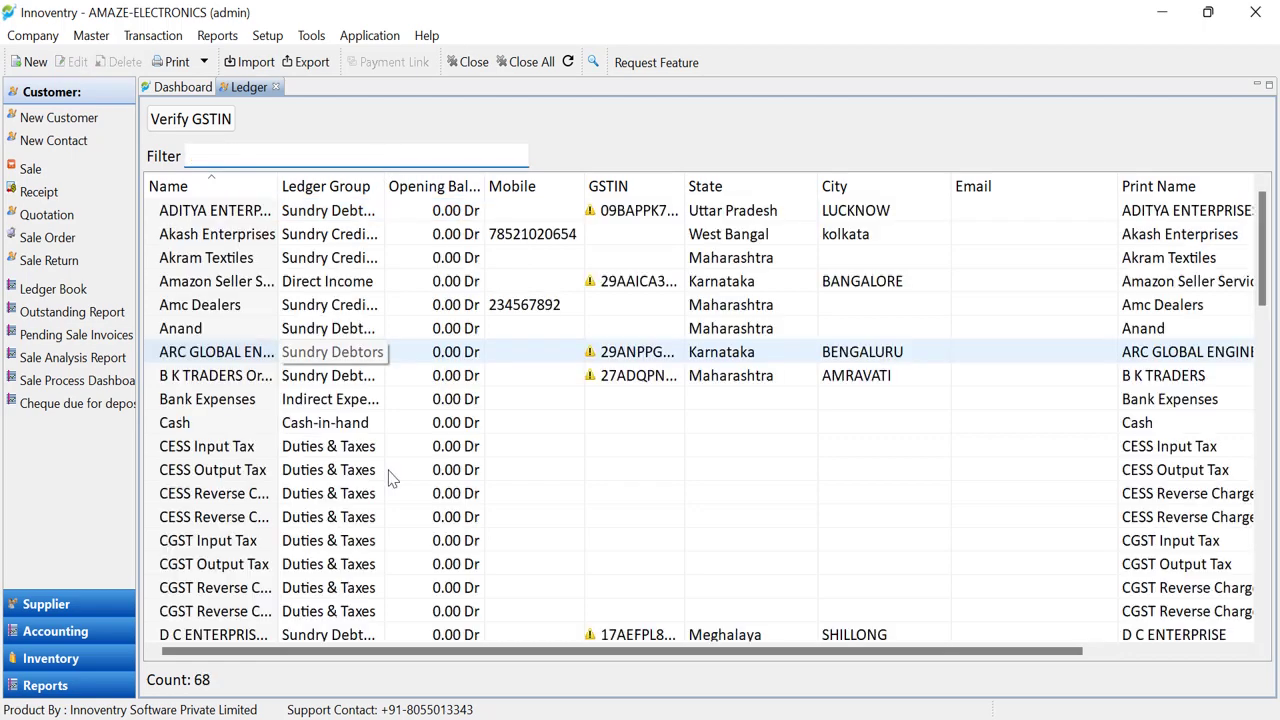